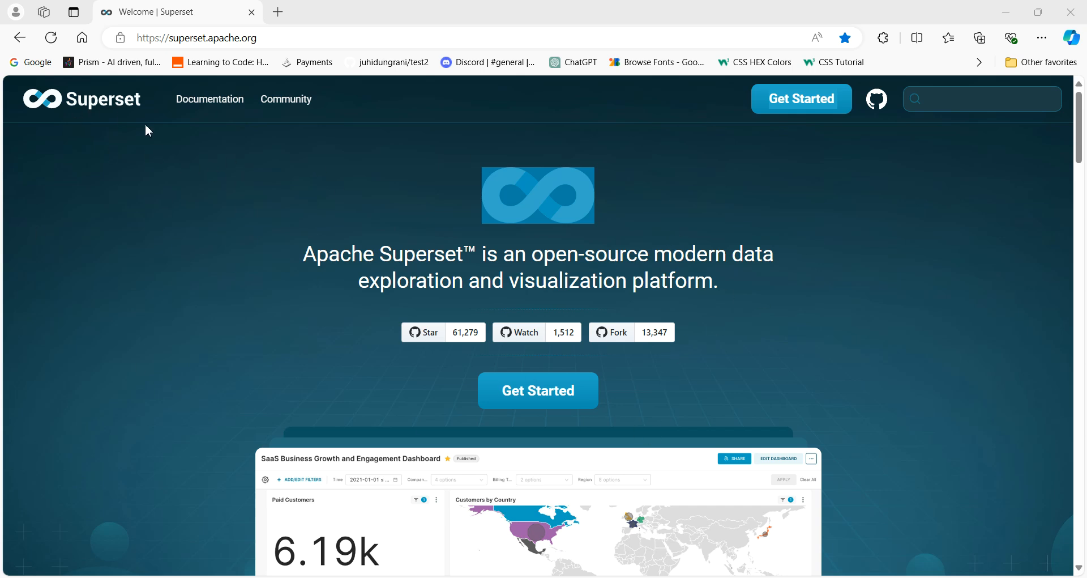
# Look over the Superset homepage and switch to Chrome to view the forked superset repository on GitHub.
pyautogui.scroll(-10, 636, 374)
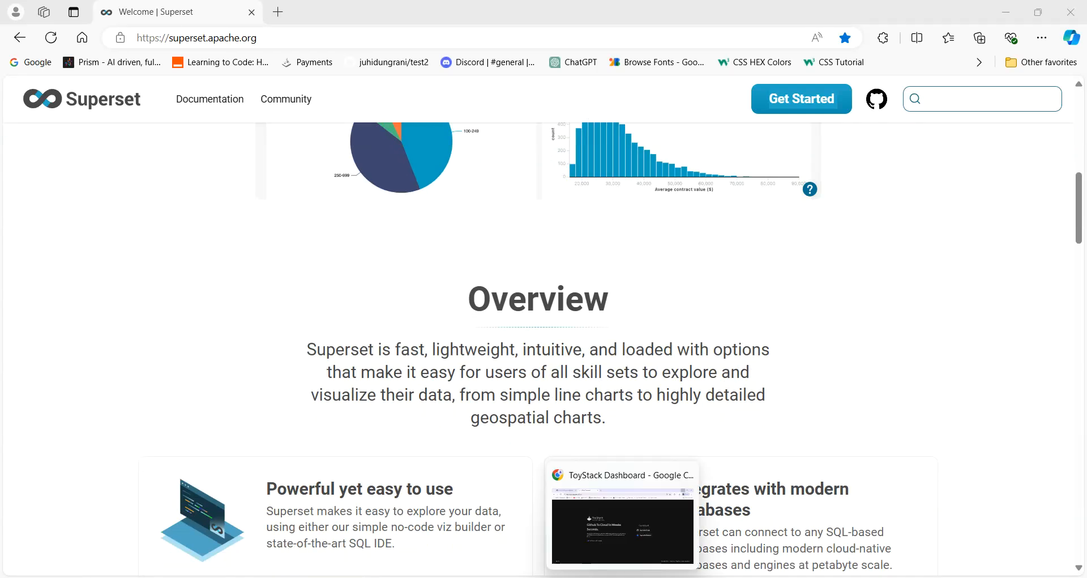
pyautogui.click(623, 577)
pyautogui.click(109, 23)
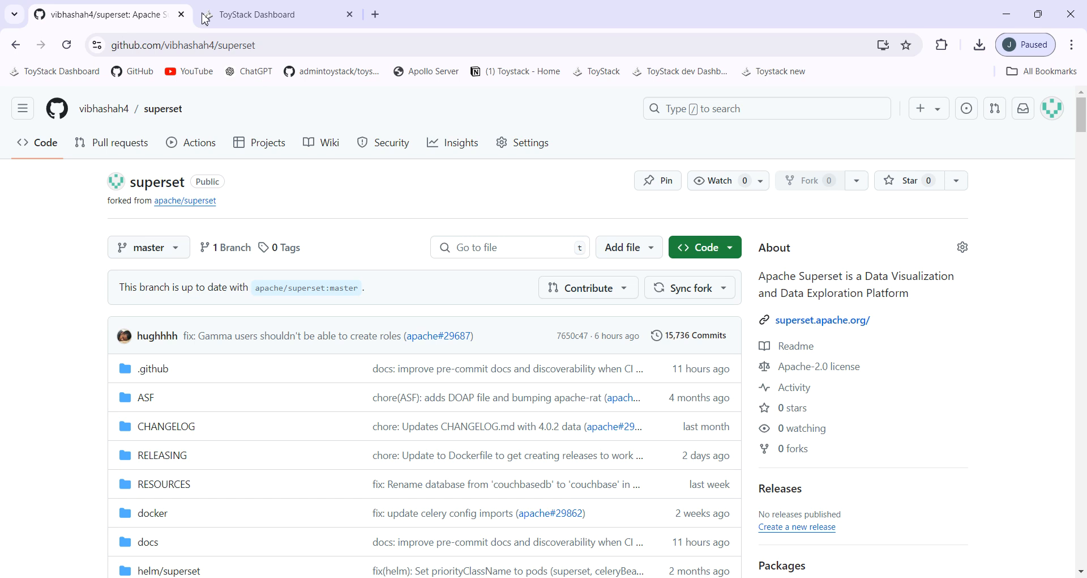
# Log in to ToyStack with GitHub, continuing with the account that is already signed in.
pyautogui.click(262, 15)
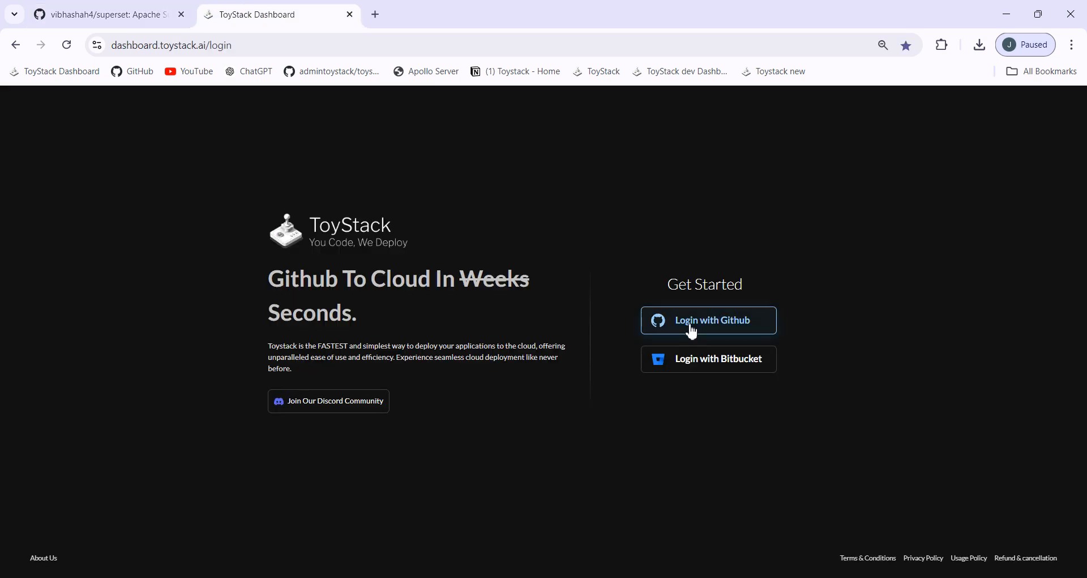
pyautogui.click(692, 333)
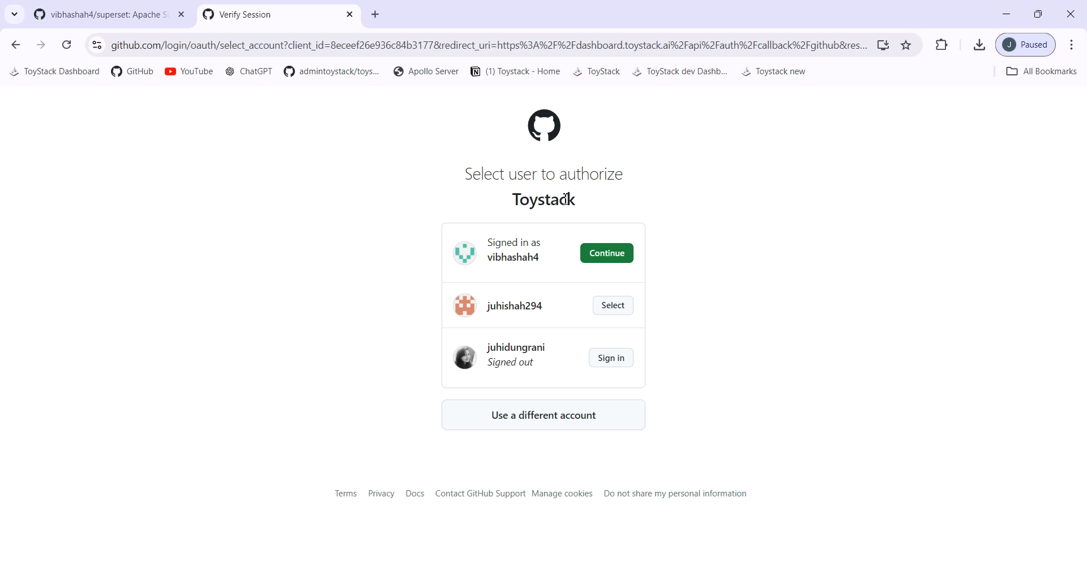
pyautogui.click(611, 257)
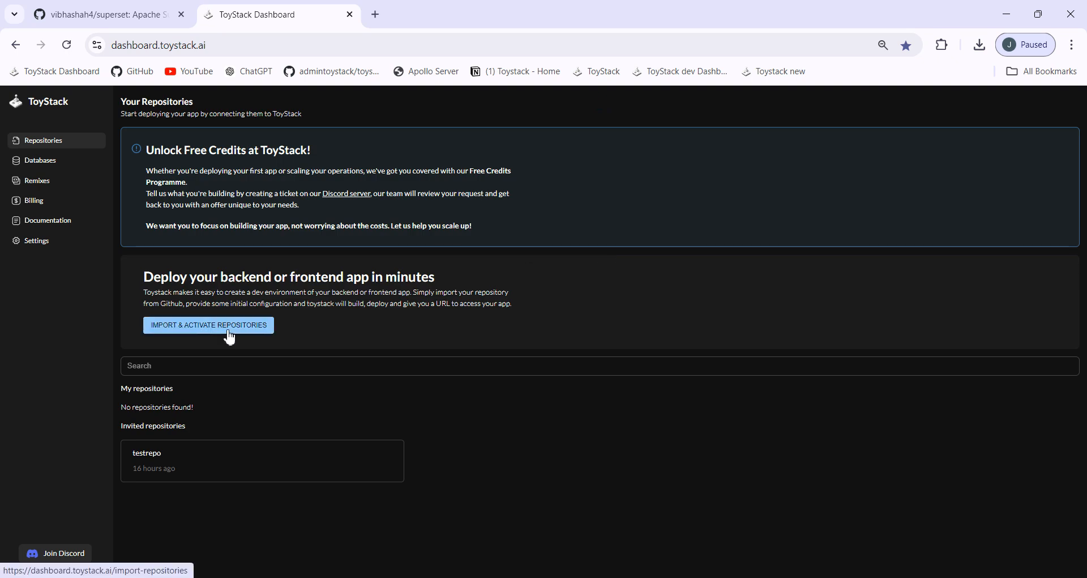
# Start a repository import by syncing with GitHub and install the Toystack GitHub app for all repositories.
pyautogui.click(227, 331)
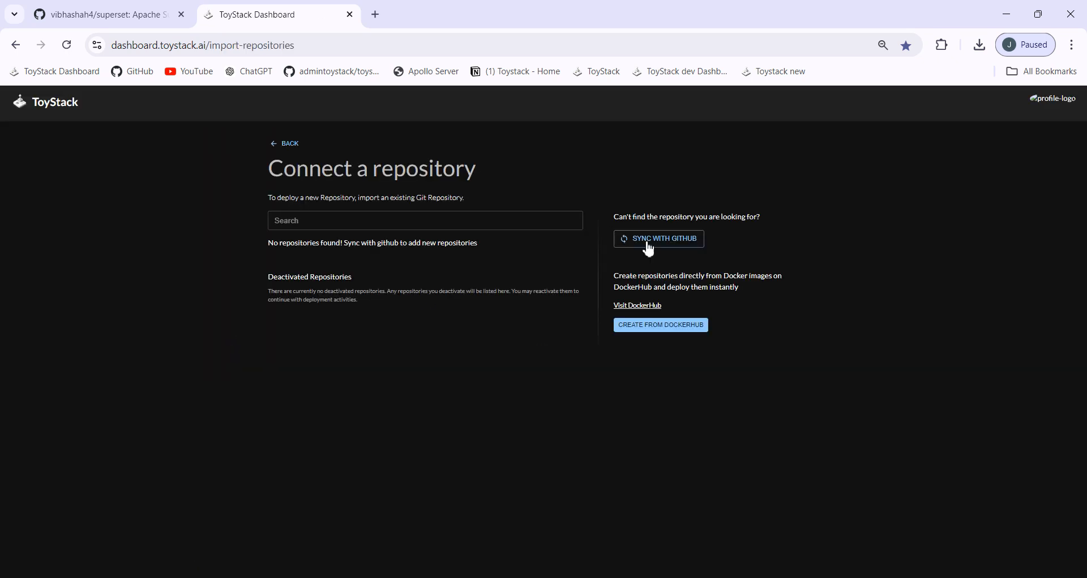
pyautogui.click(656, 238)
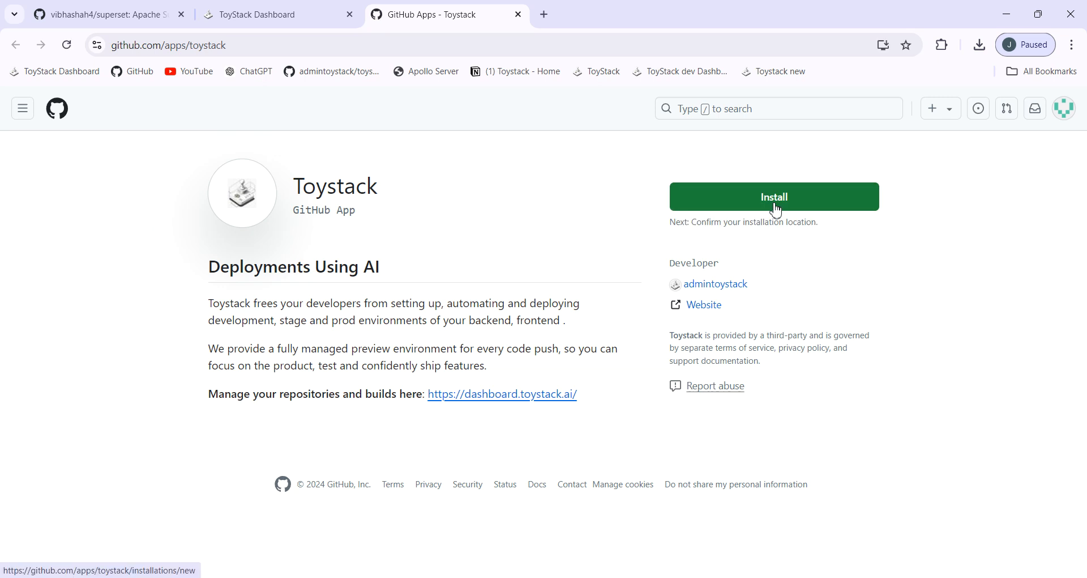
pyautogui.click(778, 210)
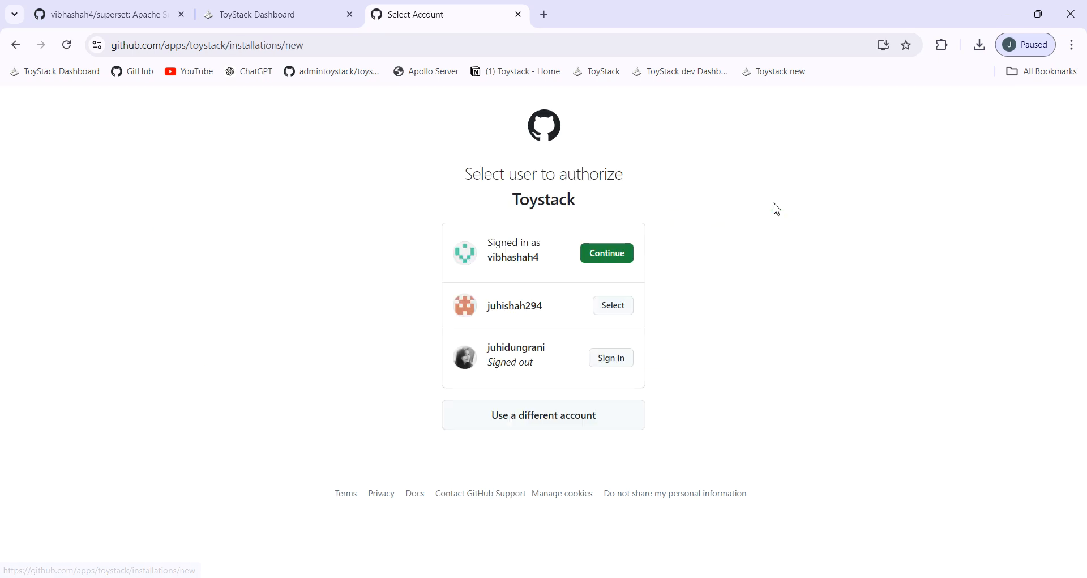
pyautogui.click(622, 258)
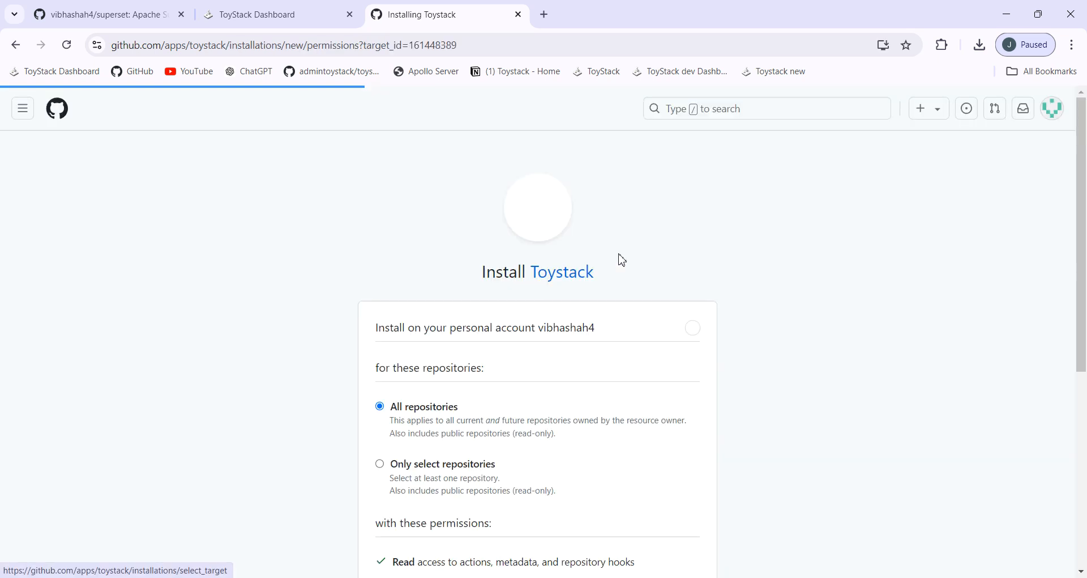
pyautogui.scroll(-4, 593, 288)
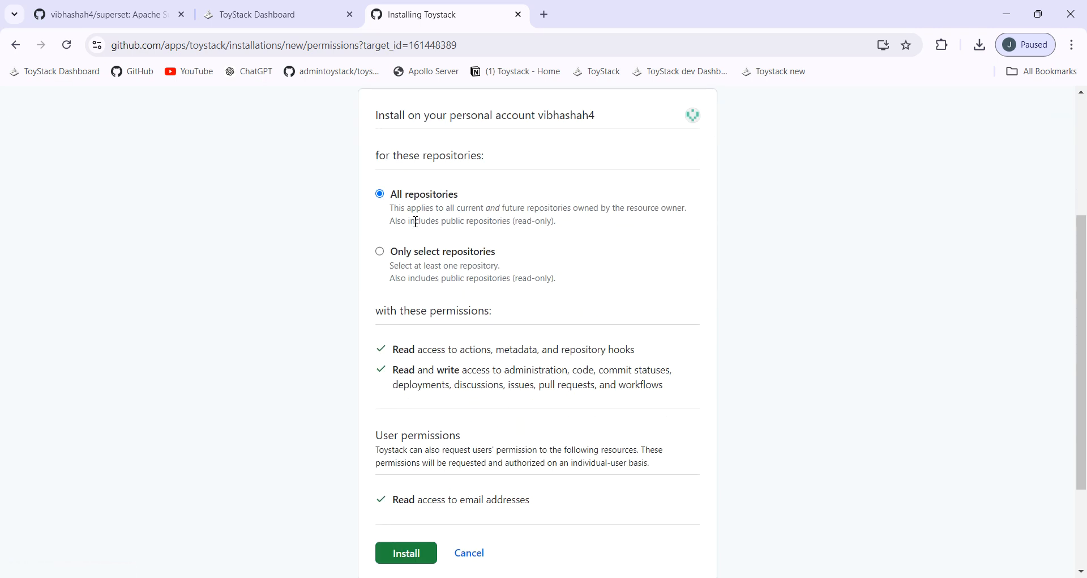
pyautogui.scroll(4, 453, 281)
pyautogui.scroll(-4, 539, 321)
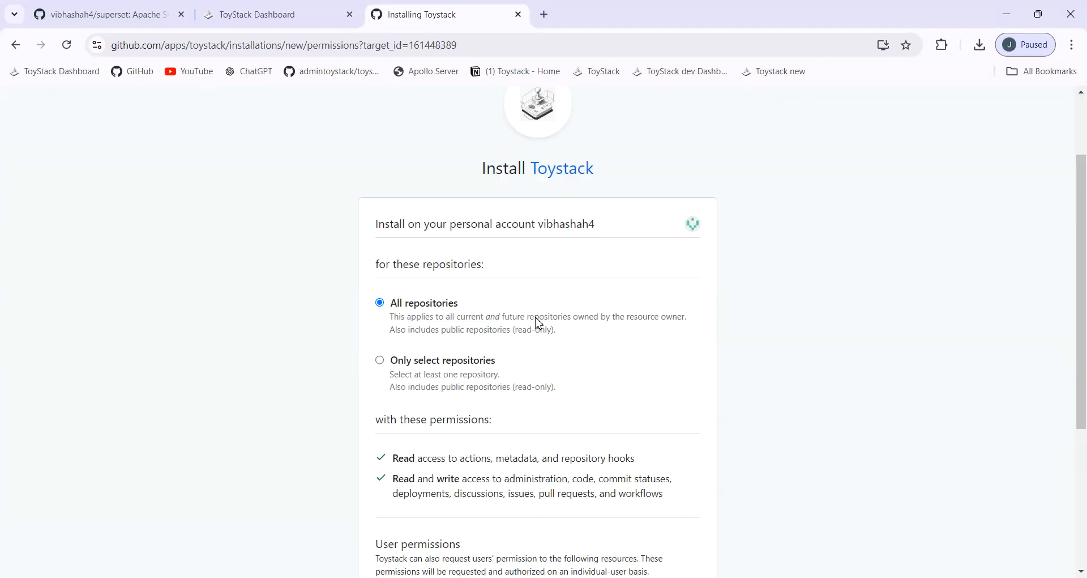
pyautogui.click(415, 557)
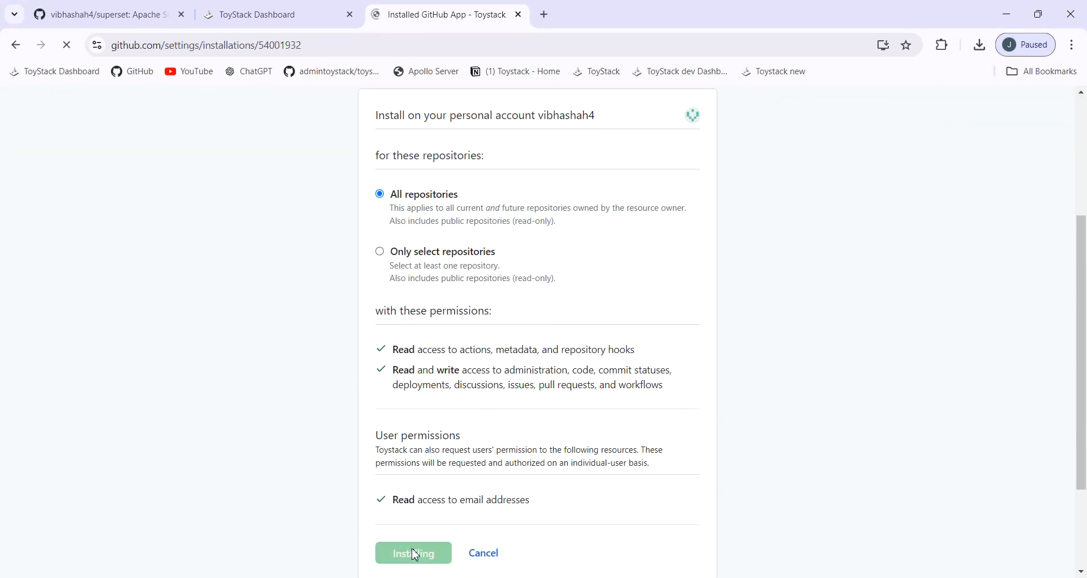
# Switch the Toystack app's access to only select repositories and open the repository picker.
pyautogui.scroll(-5, 430, 533)
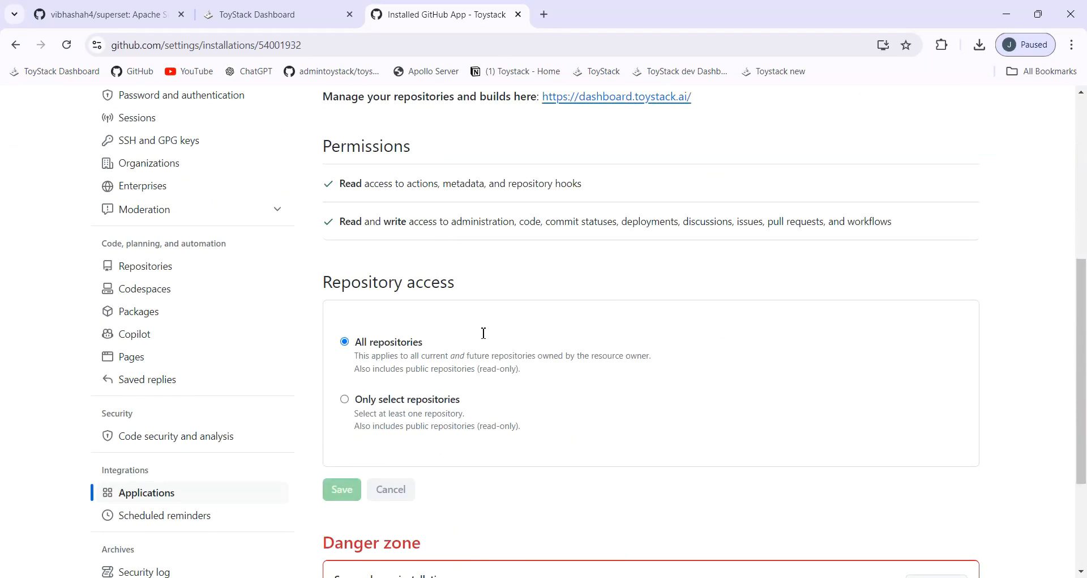
pyautogui.click(344, 400)
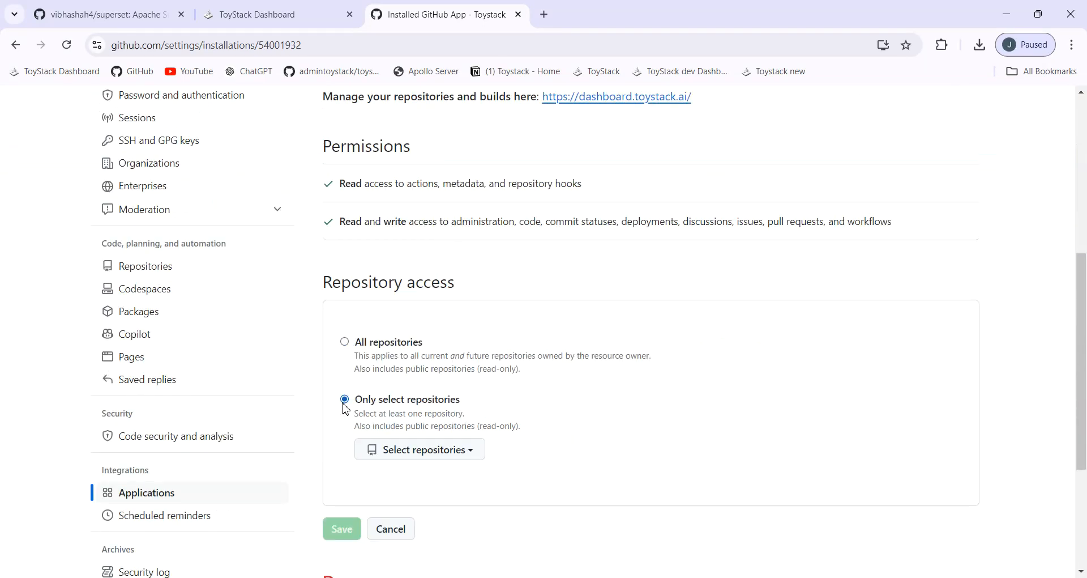
pyautogui.click(402, 450)
pyautogui.click(423, 479)
pyautogui.write('supe')
pyautogui.write('r')
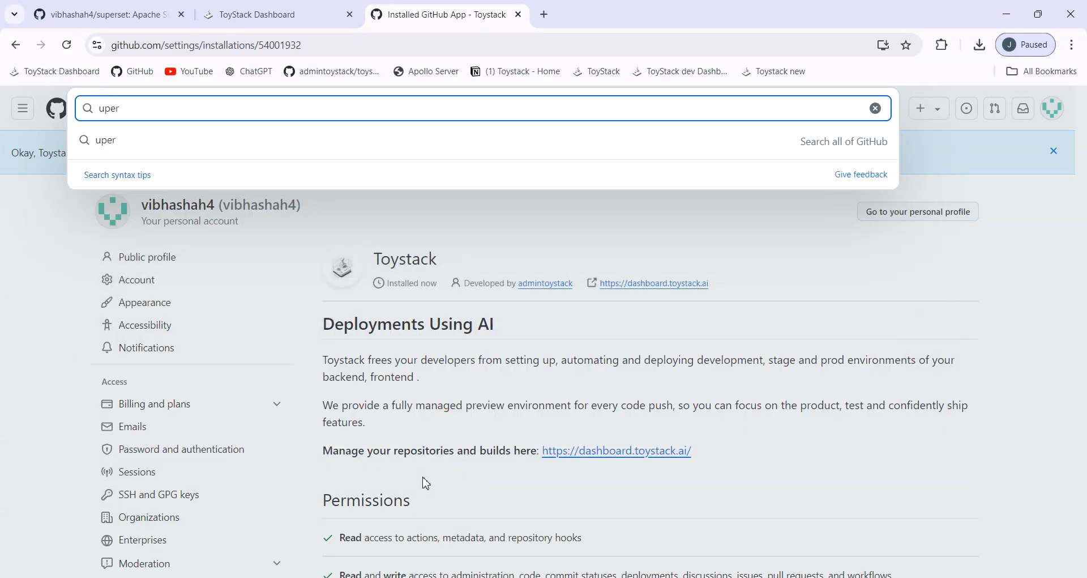
pyautogui.click(876, 109)
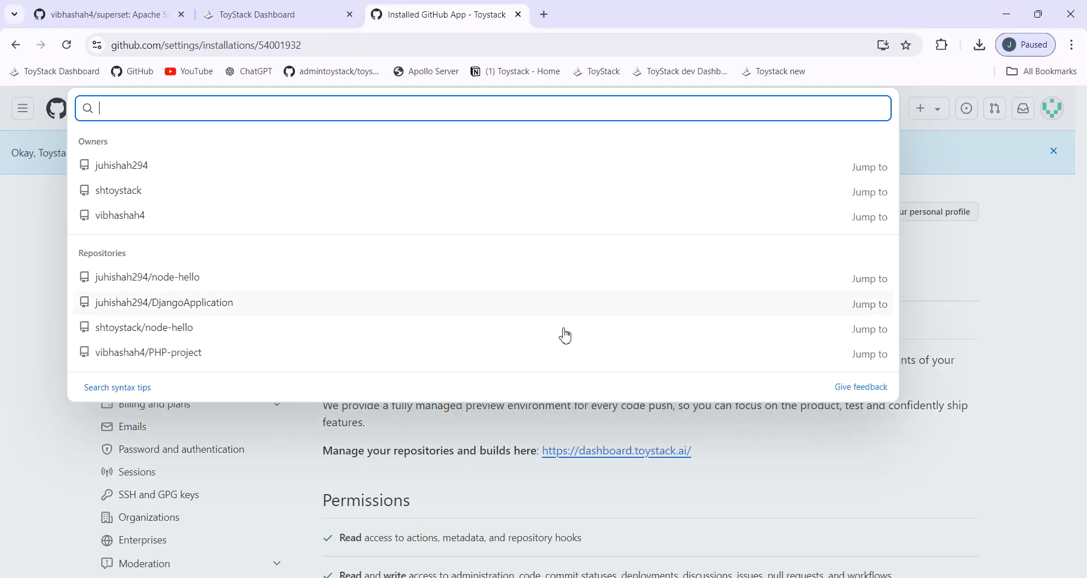
pyautogui.click(547, 506)
# Select the superset repository for Toystack's access and save the change.
pyautogui.scroll(-5, 491, 497)
pyautogui.click(397, 525)
pyautogui.scroll(-4, 396, 526)
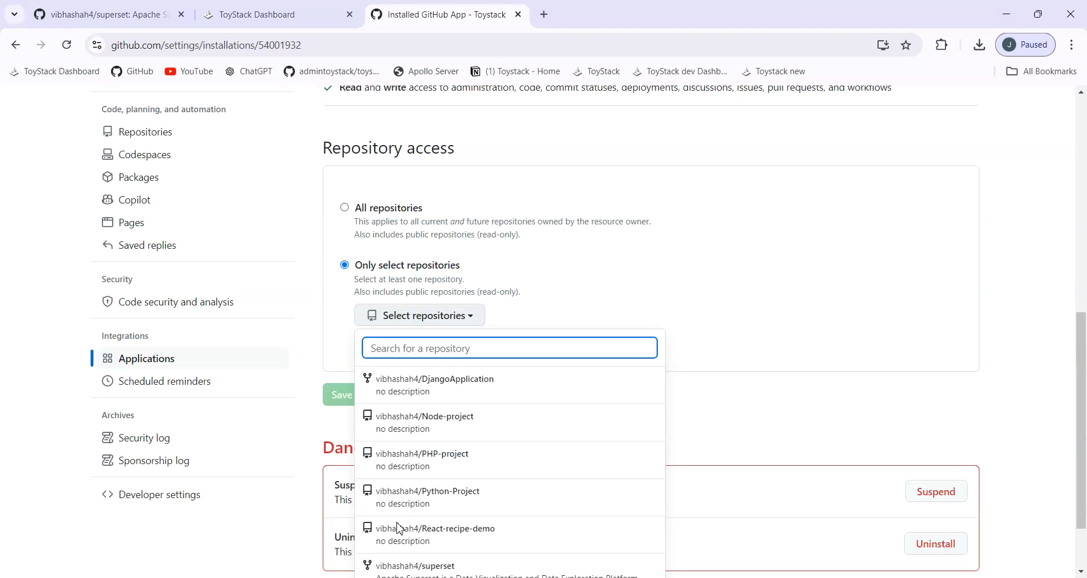
pyautogui.scroll(-1, 480, 462)
pyautogui.click(468, 491)
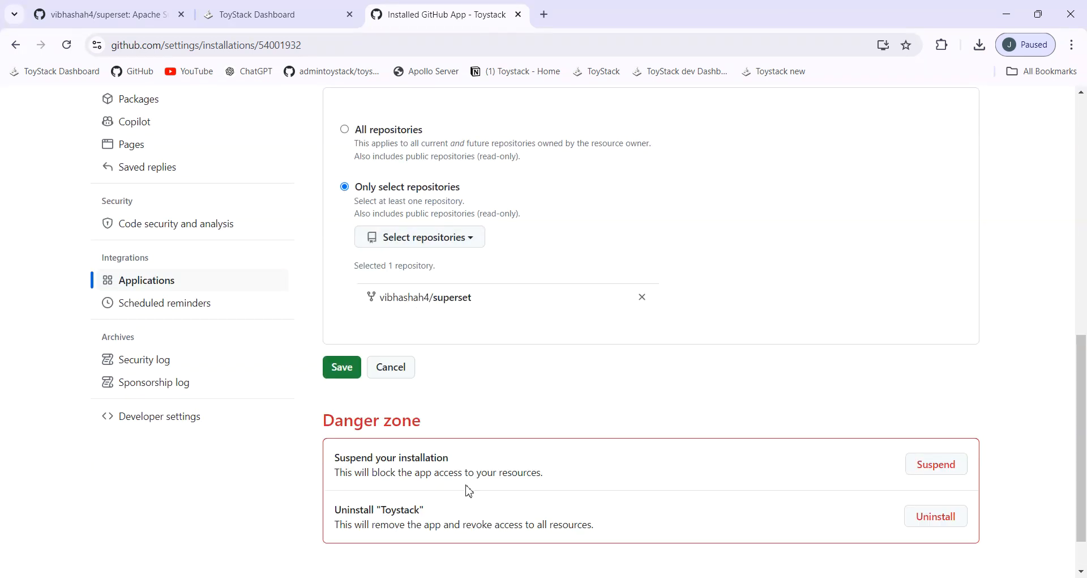
pyautogui.click(343, 374)
# Return to the ToyStack dashboard, refresh the repositories list and open the superset repository.
pyautogui.click(257, 21)
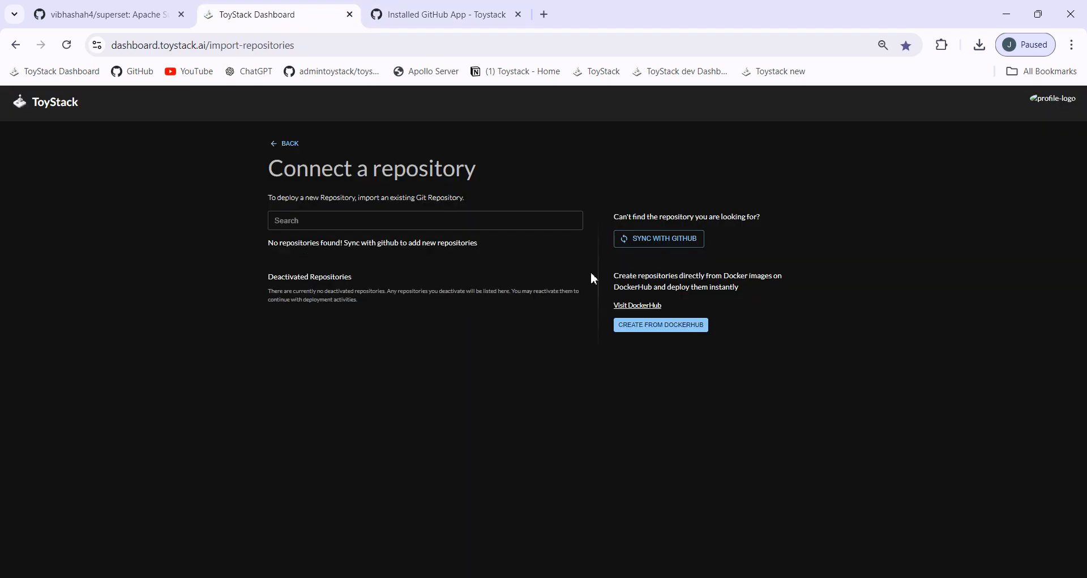
pyautogui.click(40, 107)
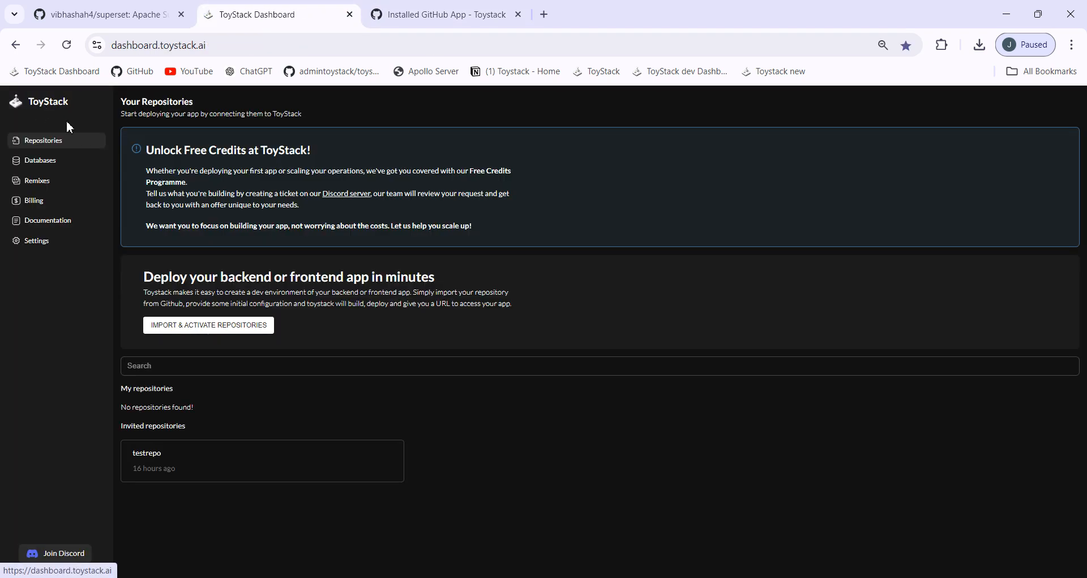
pyautogui.click(67, 47)
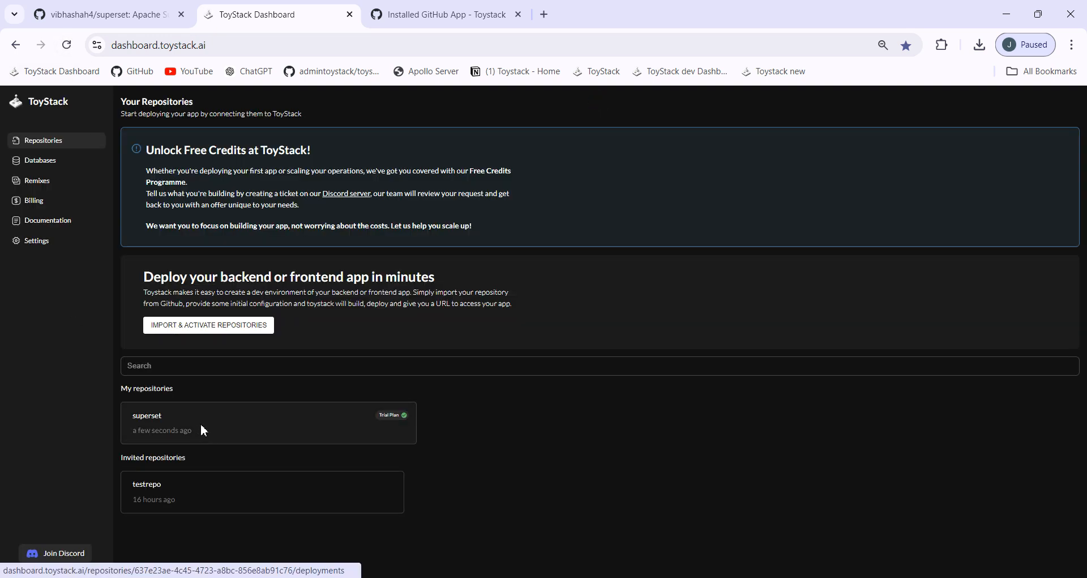
pyautogui.click(204, 430)
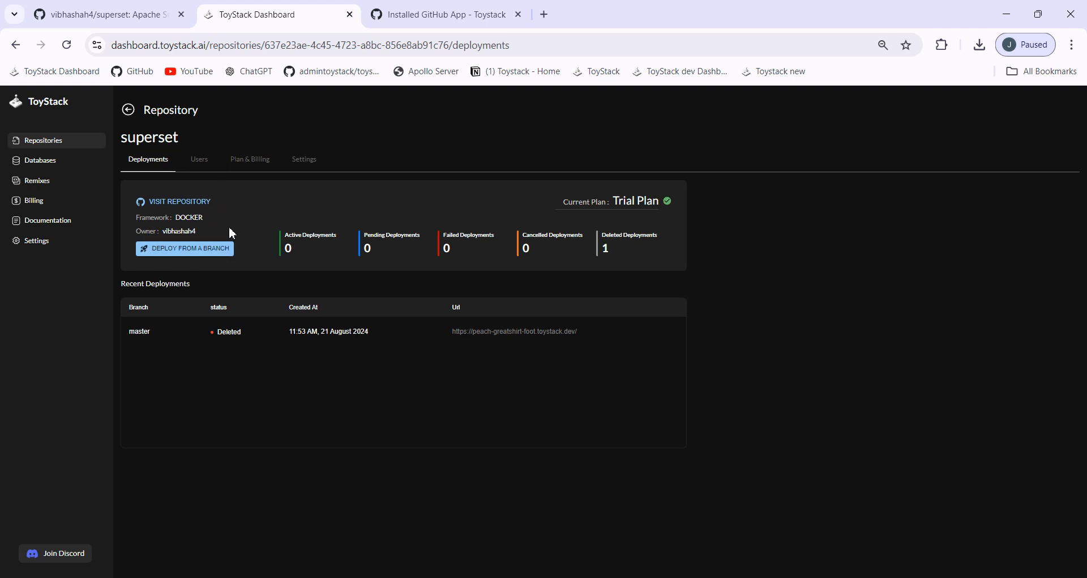
# Review the superset repository's environment variables and build configurations.
pyautogui.click(304, 161)
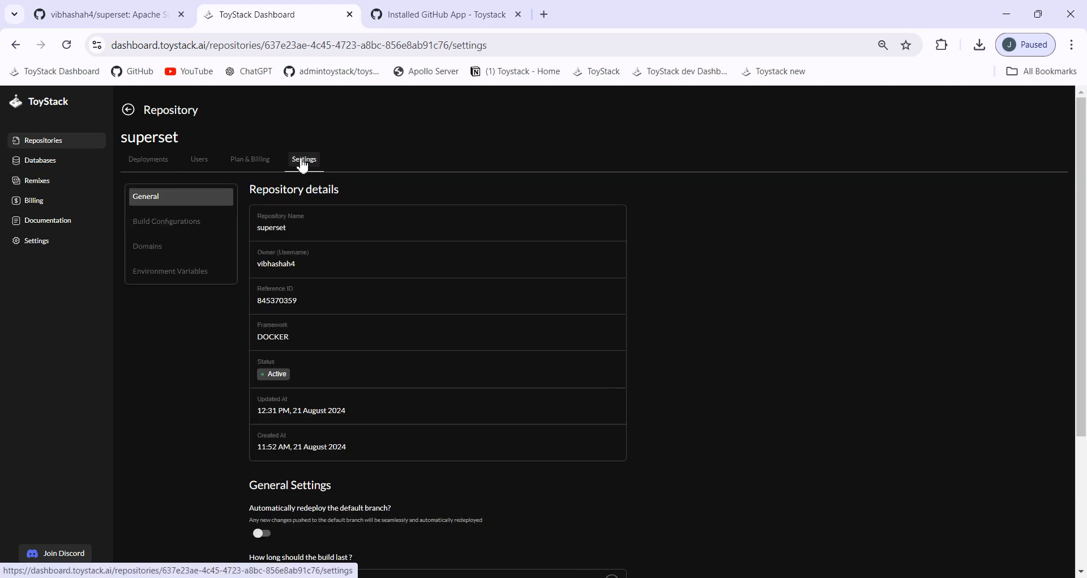
pyautogui.click(176, 279)
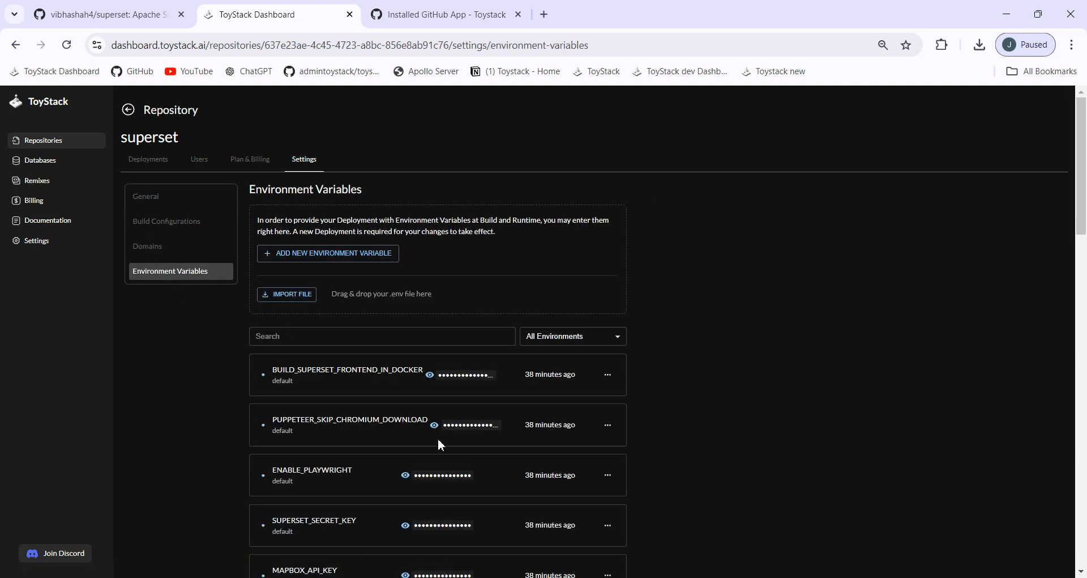
pyautogui.scroll(-5, 370, 311)
pyautogui.scroll(5, 371, 310)
pyautogui.click(162, 222)
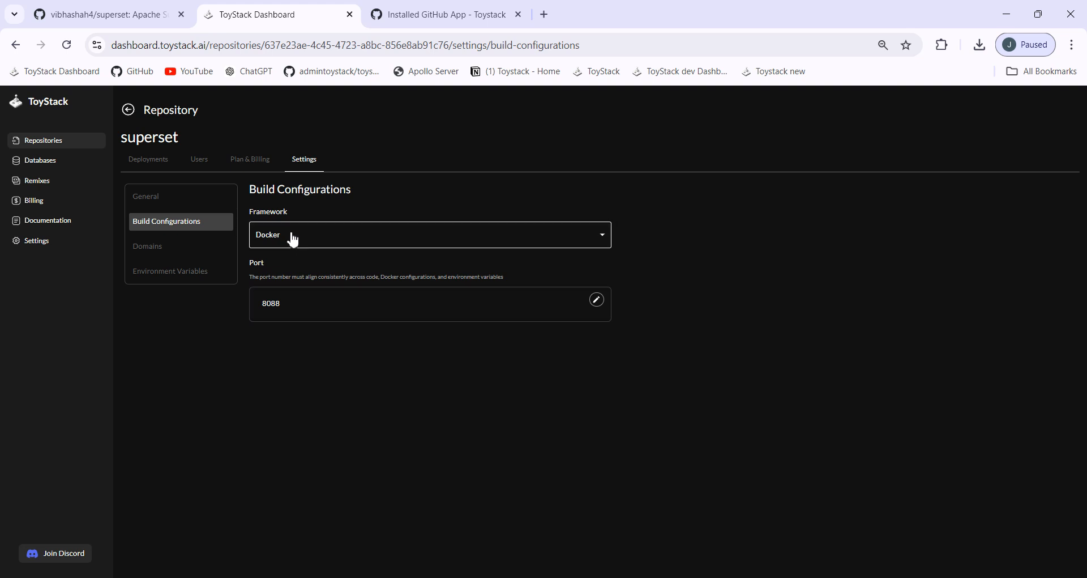
# Set how long the build should last to One Hour in the repository's general settings and save it.
pyautogui.click(150, 199)
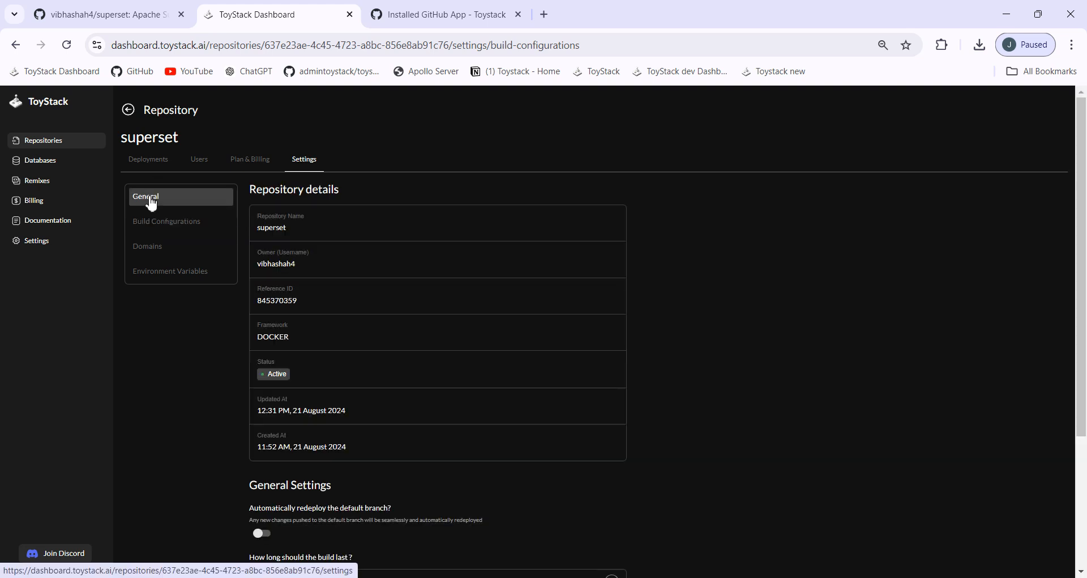
pyautogui.scroll(-3, 453, 266)
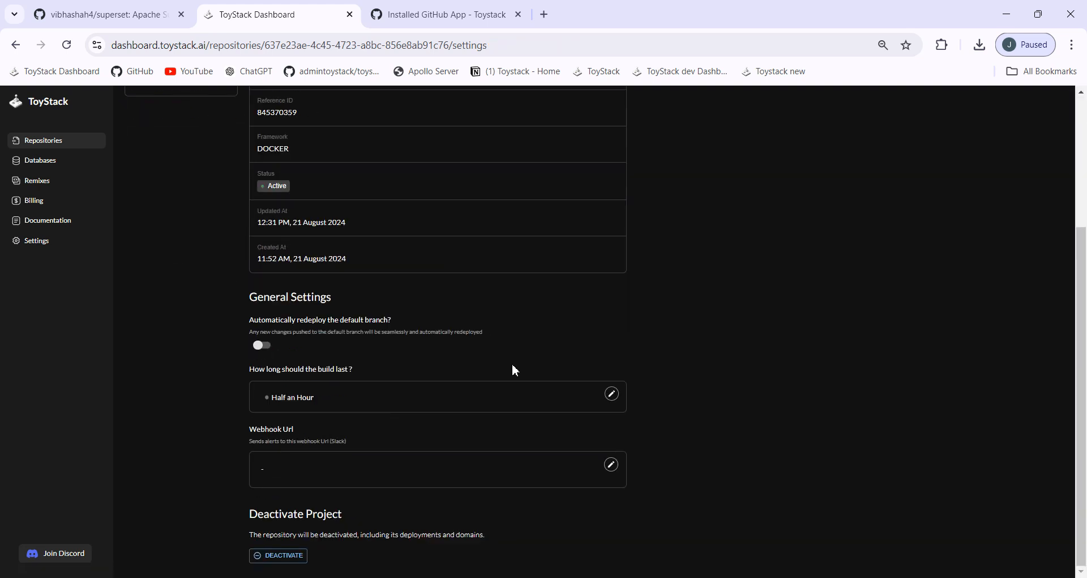
pyautogui.click(612, 393)
pyautogui.click(375, 410)
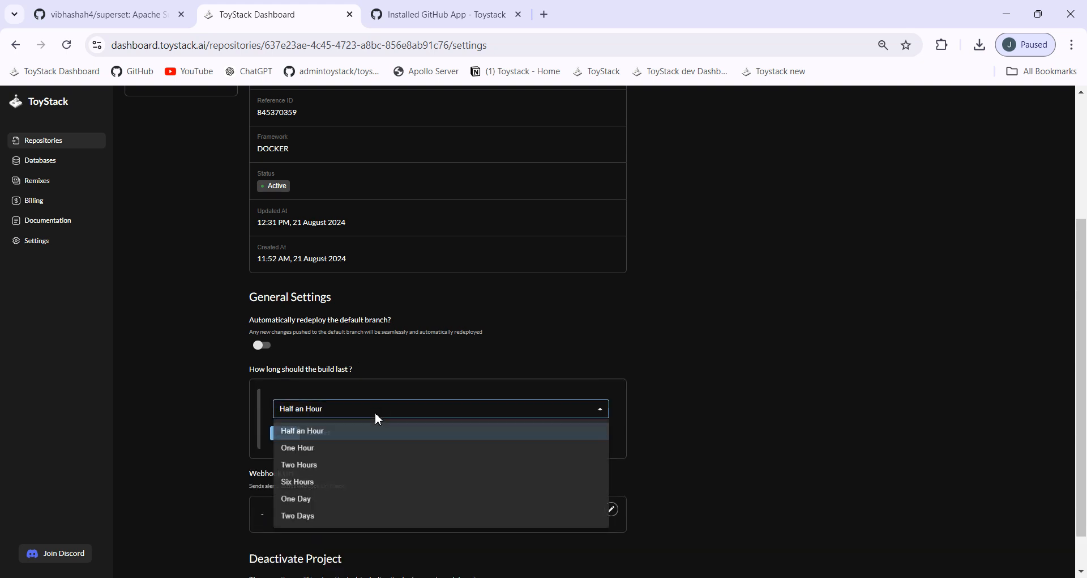
pyautogui.click(329, 450)
pyautogui.click(290, 438)
pyautogui.scroll(4, 731, 398)
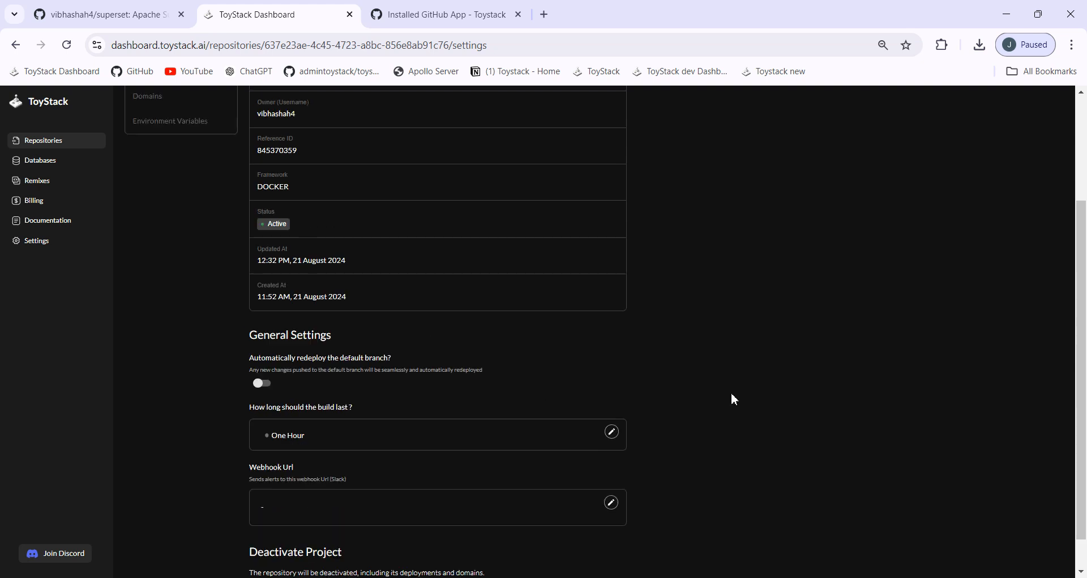
# Deploy superset from the master branch with a deployment validity of One Hour.
pyautogui.click(156, 163)
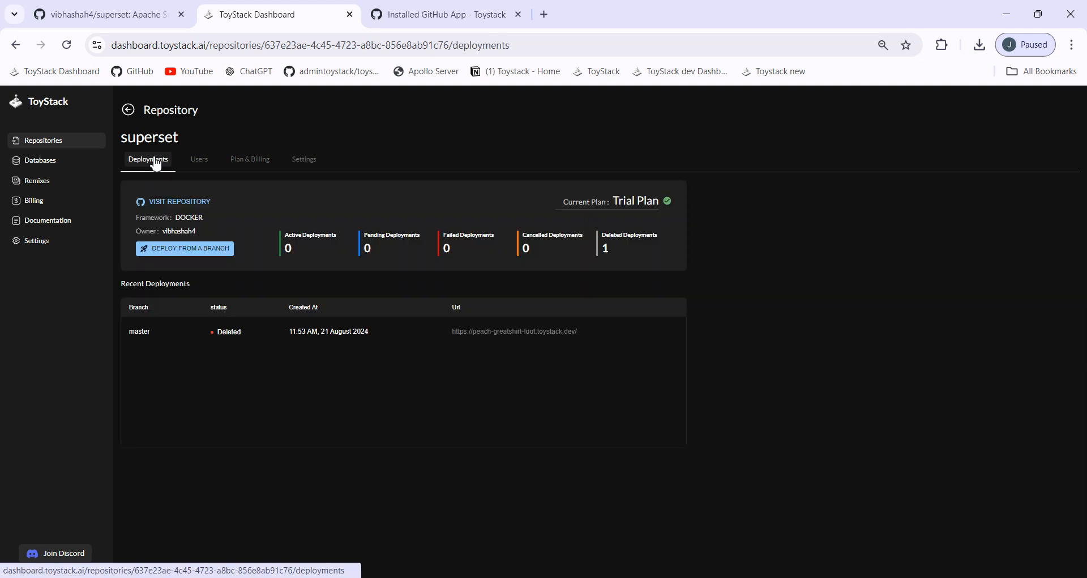
pyautogui.click(214, 255)
pyautogui.click(466, 319)
pyautogui.click(460, 342)
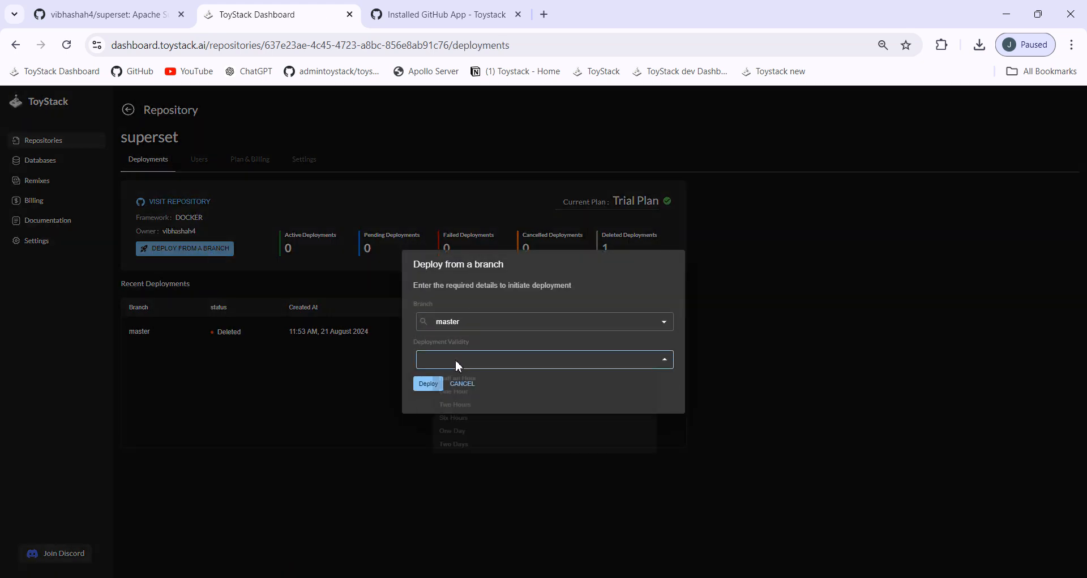
pyautogui.click(457, 363)
pyautogui.click(456, 397)
pyautogui.click(429, 384)
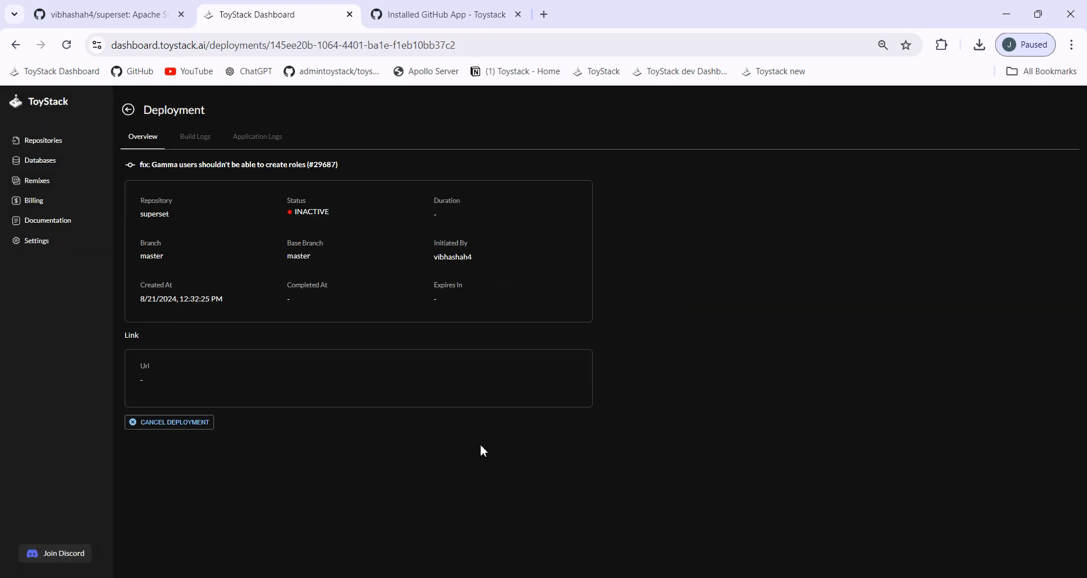
# Examine the deployment's build logs and application logs to follow the build's progress.
pyautogui.click(206, 138)
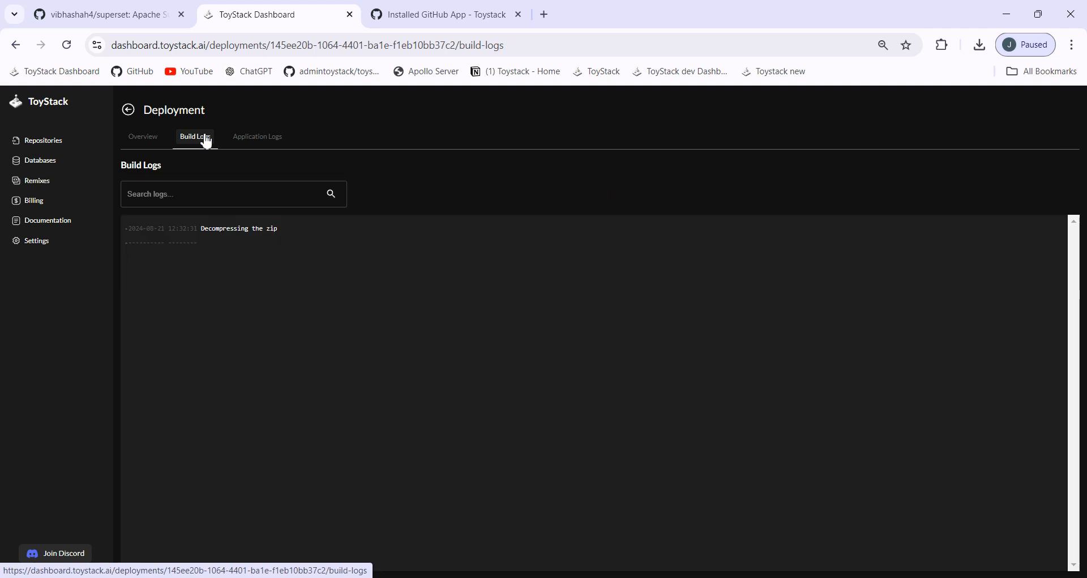
pyautogui.click(278, 139)
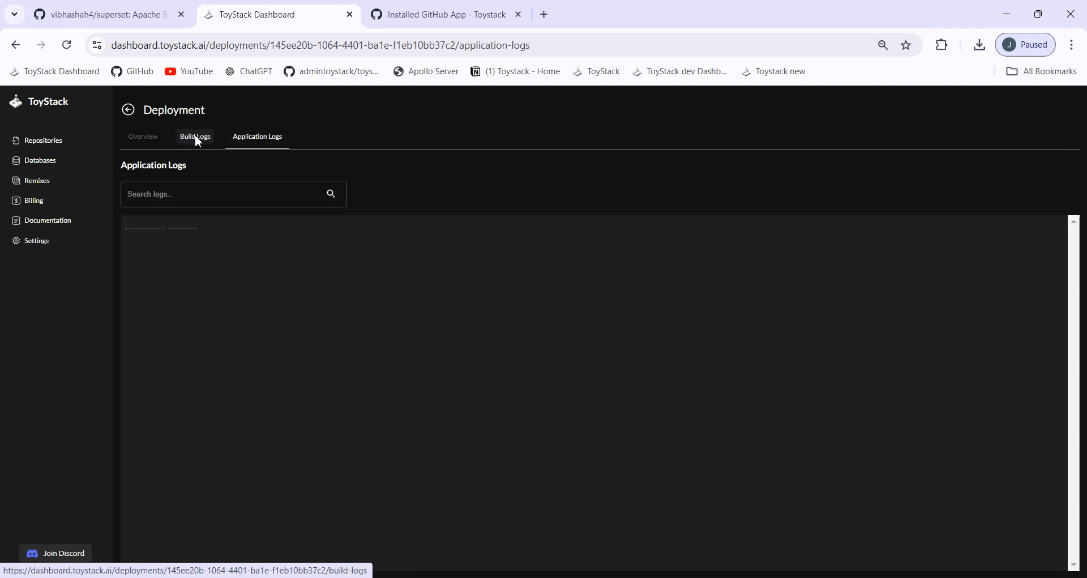
pyautogui.click(194, 138)
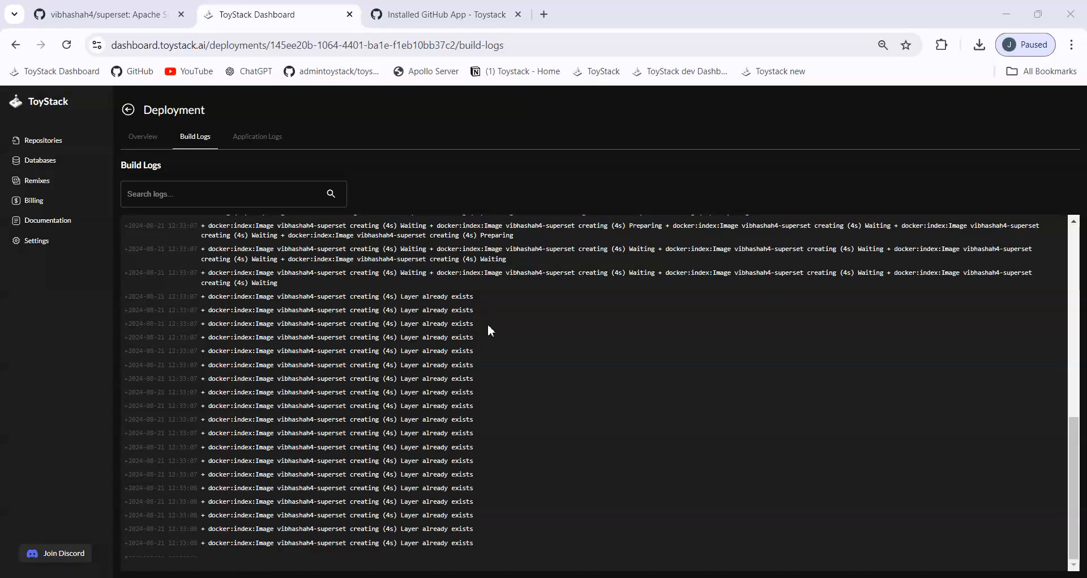
pyautogui.scroll(-3, 489, 328)
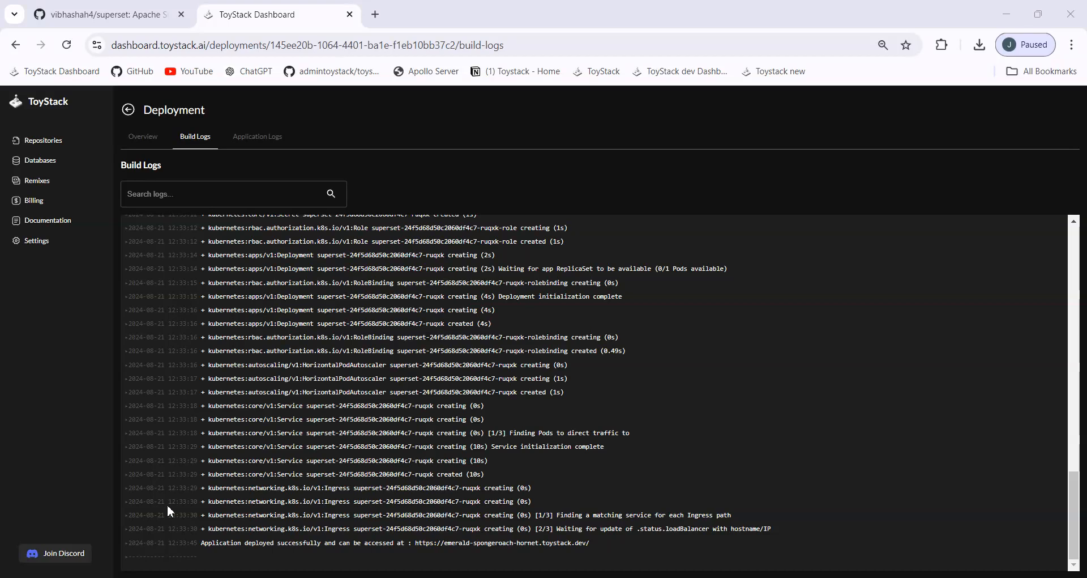
# Open the deployed Superset site through the URL in the deployment's overview.
pyautogui.click(146, 140)
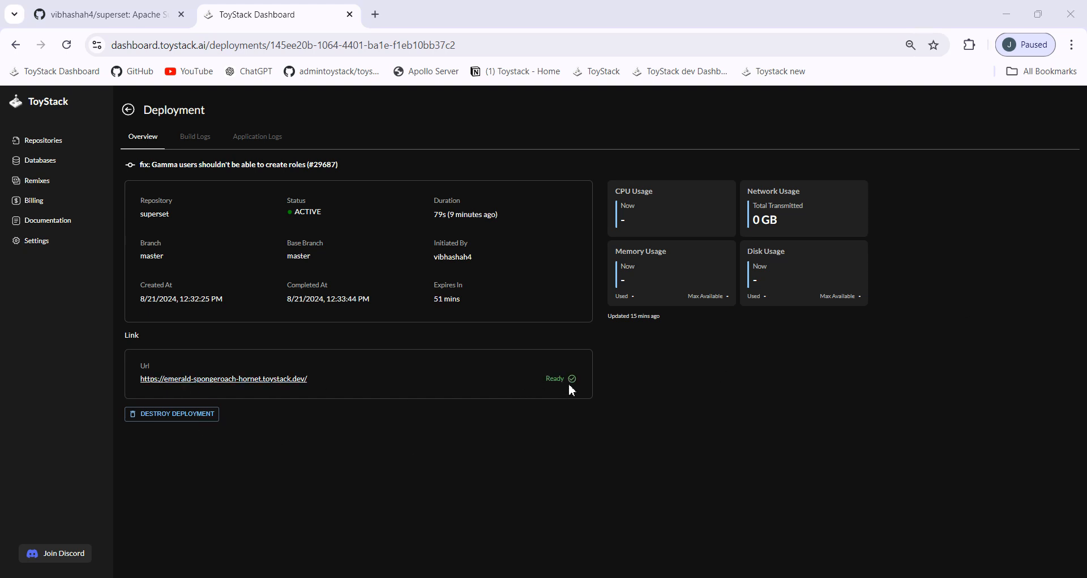
pyautogui.click(272, 382)
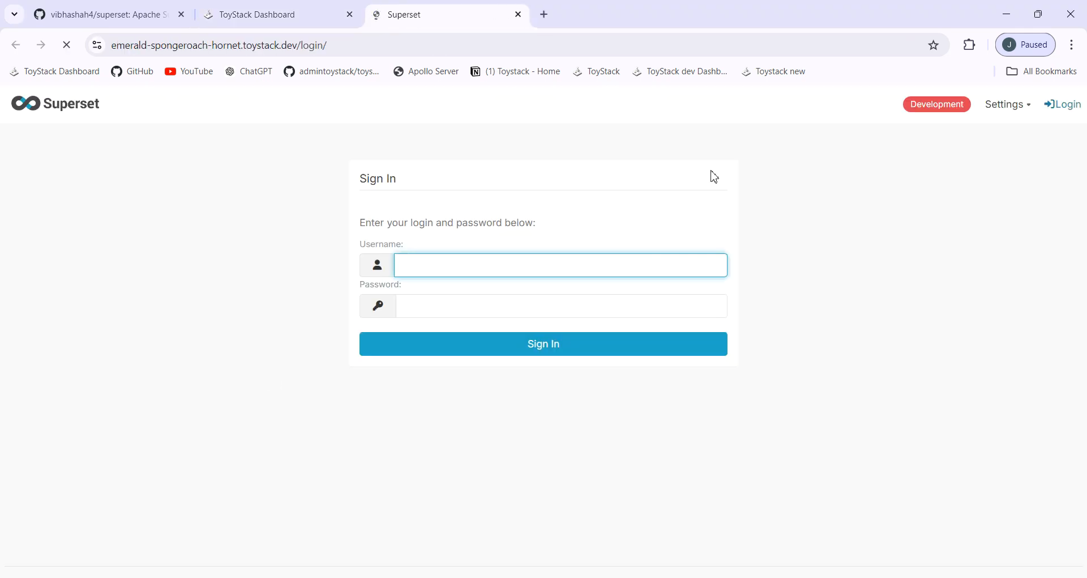